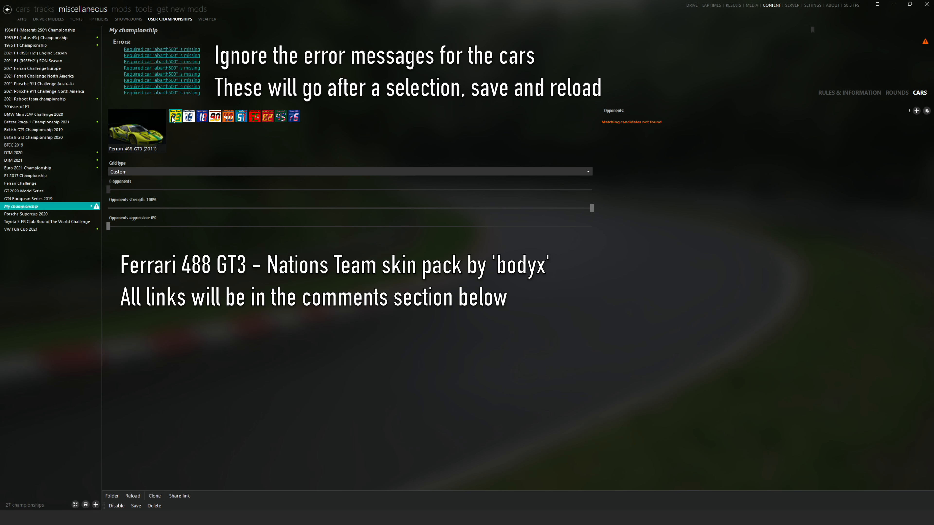
Try several skins on the player's Ferrari 488 GT3 and choose the yellow-green Nations Team Brazil one
click(228, 118)
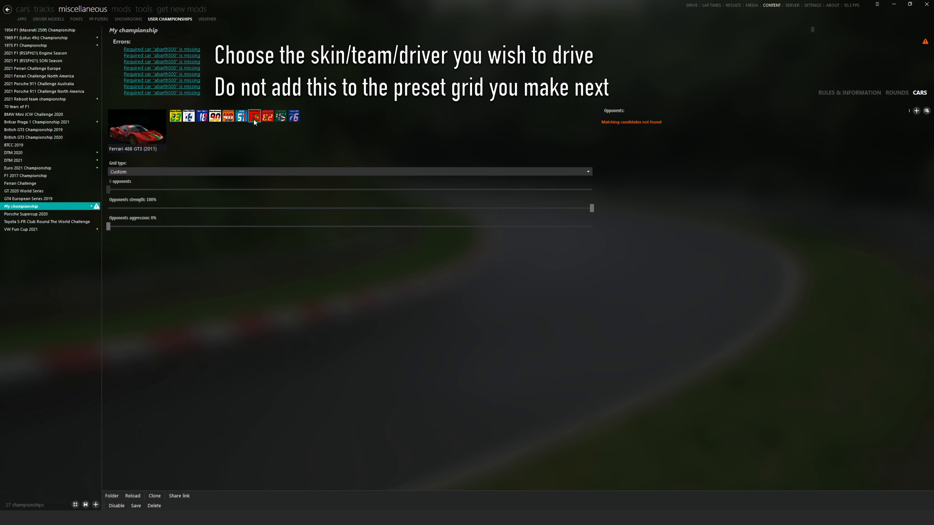
click(281, 118)
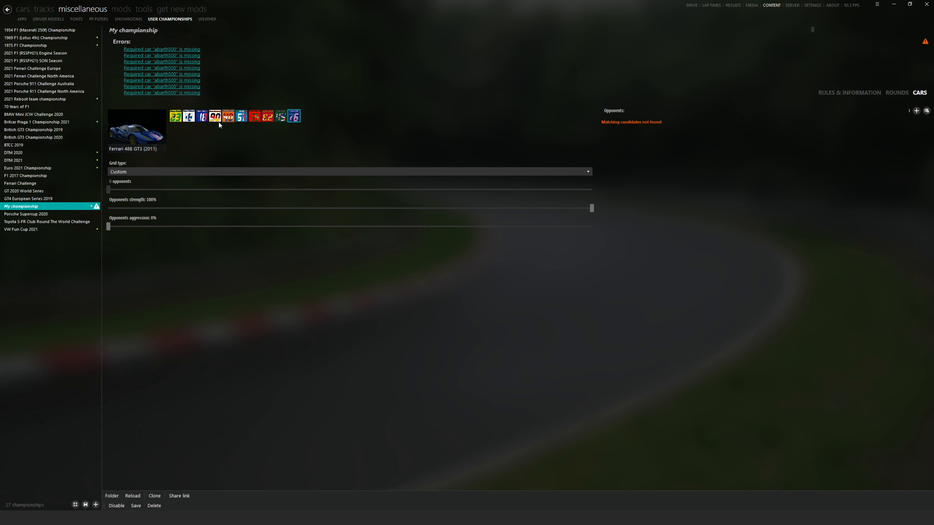
click(175, 117)
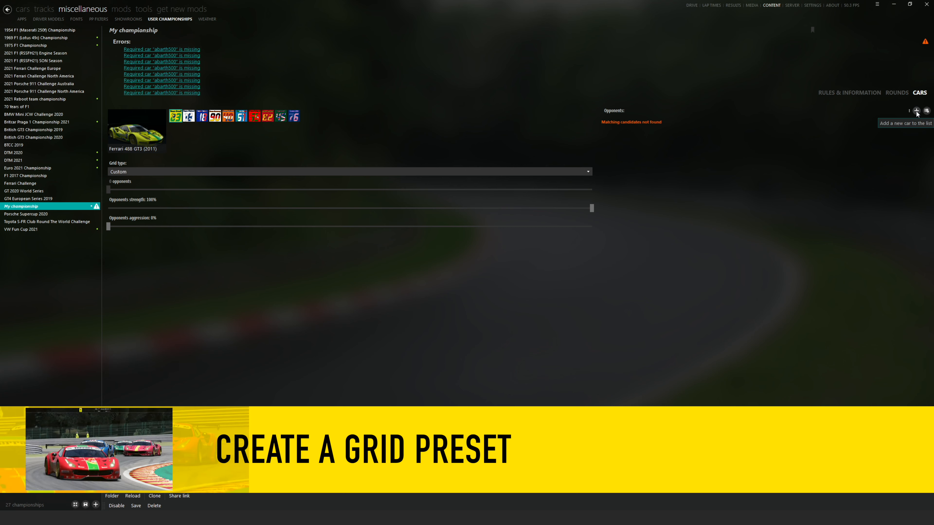
Add nine Ferrari 488 GT3 (2011) cars from the Ferrari brand to the championship's opponents list
click(916, 111)
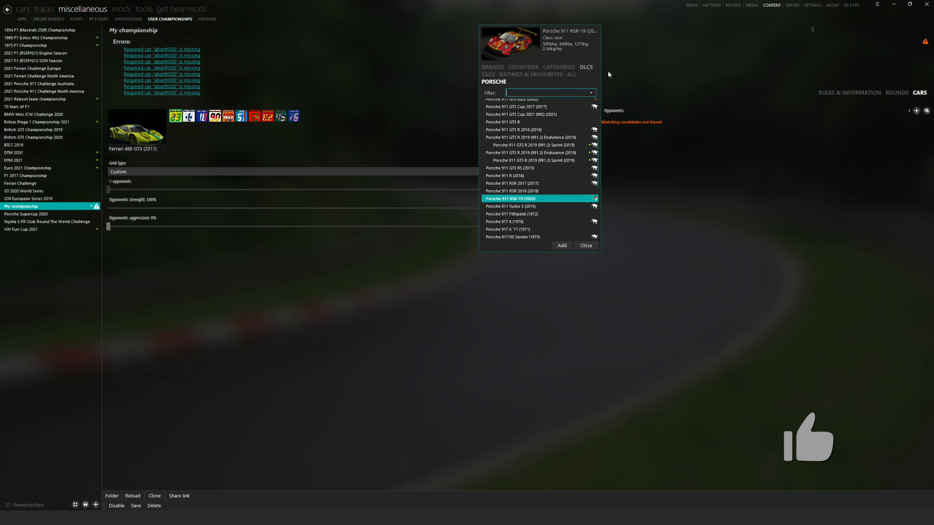
click(492, 67)
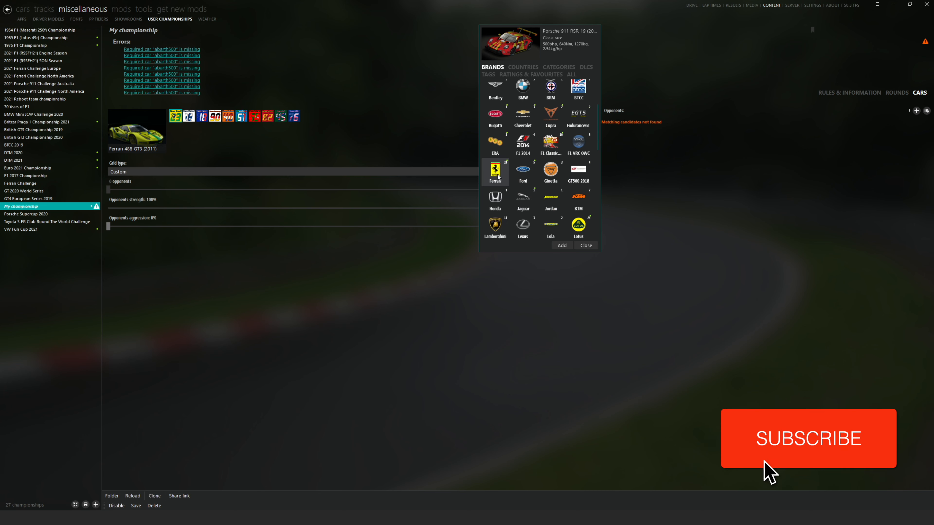
click(494, 196)
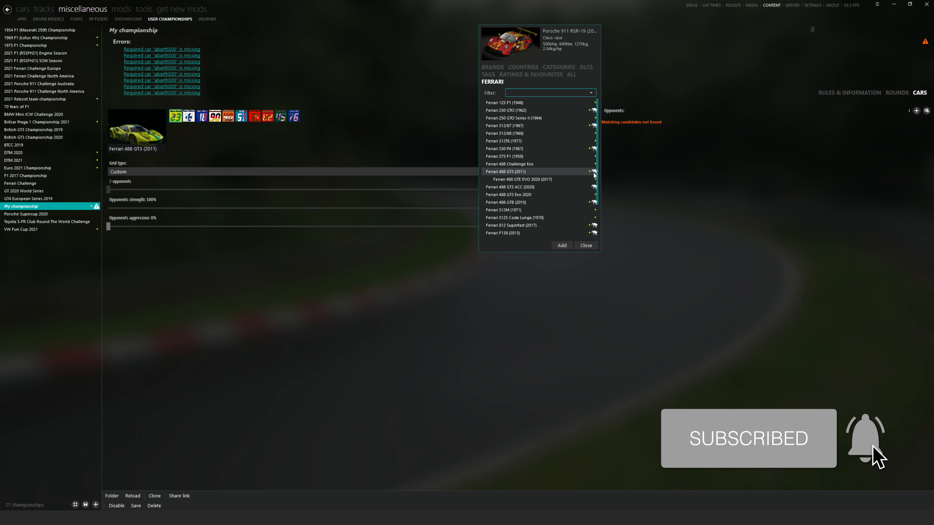
click(541, 174)
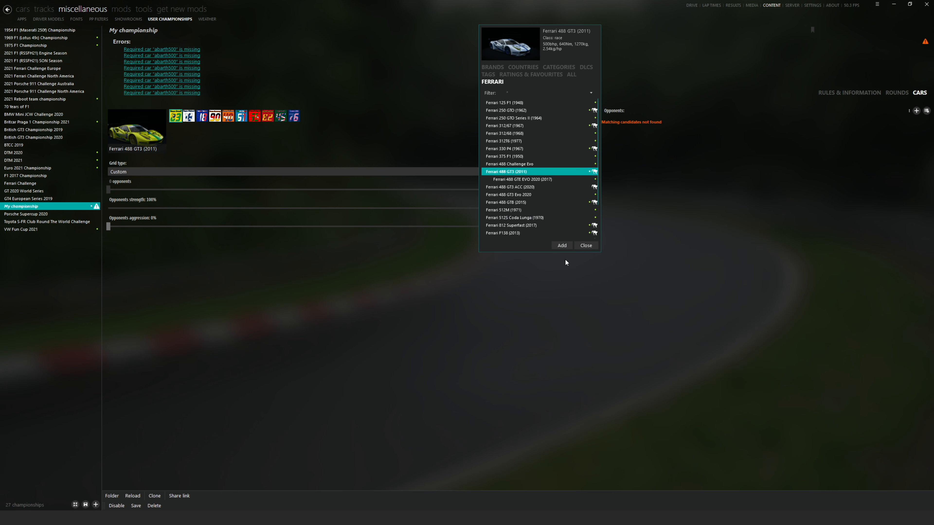
click(561, 246)
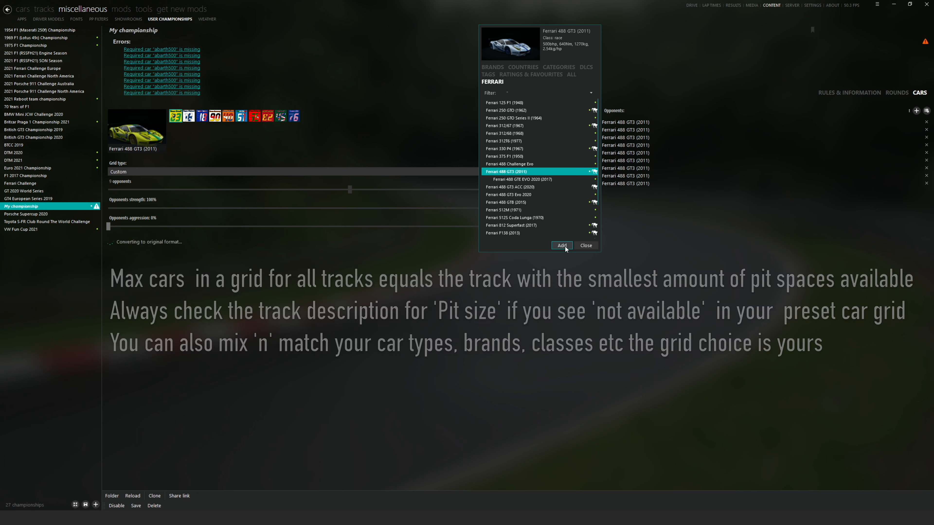
Assign the Nations Team skins Finland, France, Germany, Holland and Italy to the first five opponents in the detailed grid table
click(926, 110)
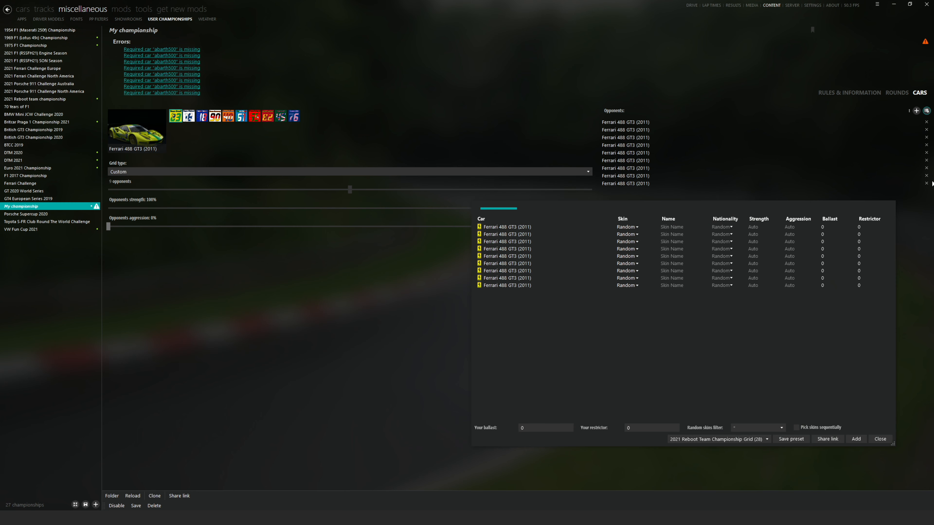
click(640, 227)
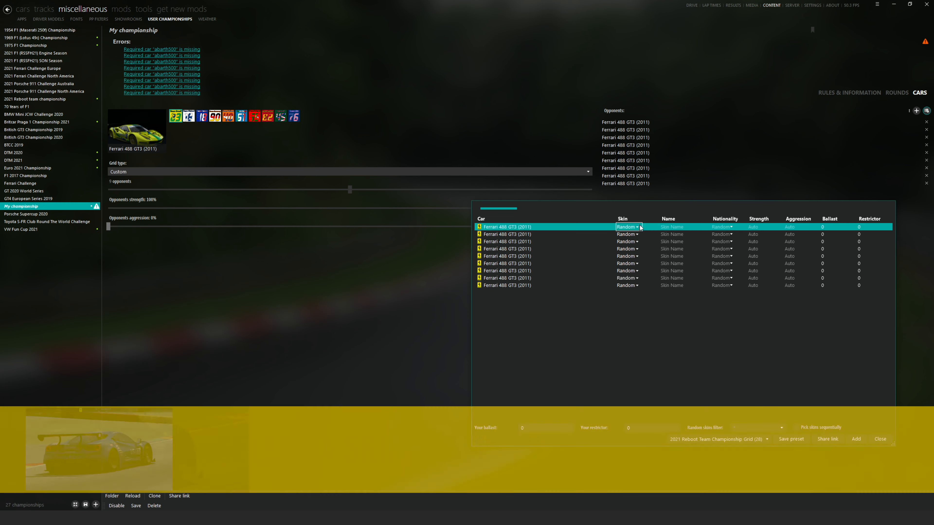
click(646, 251)
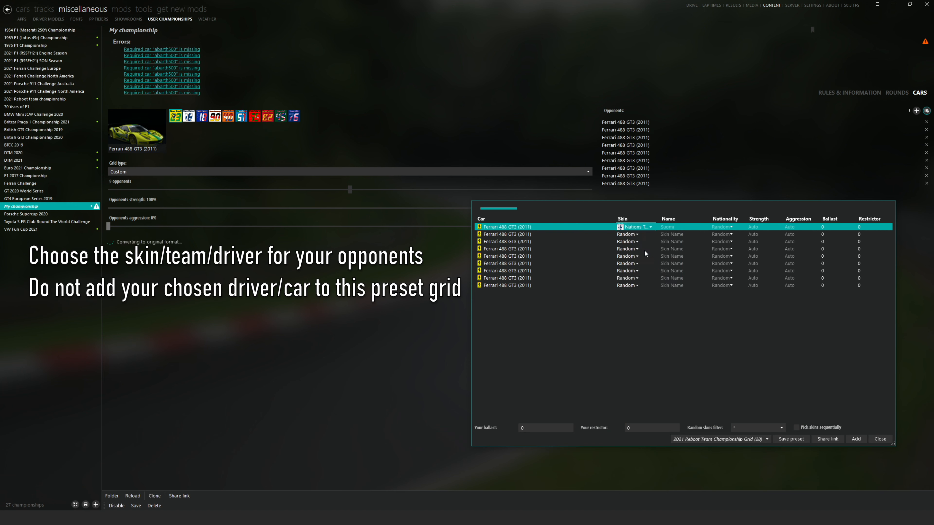
click(630, 235)
click(648, 266)
click(630, 242)
click(650, 281)
click(630, 249)
click(646, 297)
click(631, 256)
click(648, 312)
Assign the Nations Team skins Portugal, Spain, UK and USA to the last four opponents
click(630, 264)
click(651, 327)
click(630, 271)
click(648, 342)
click(630, 279)
click(647, 358)
click(630, 285)
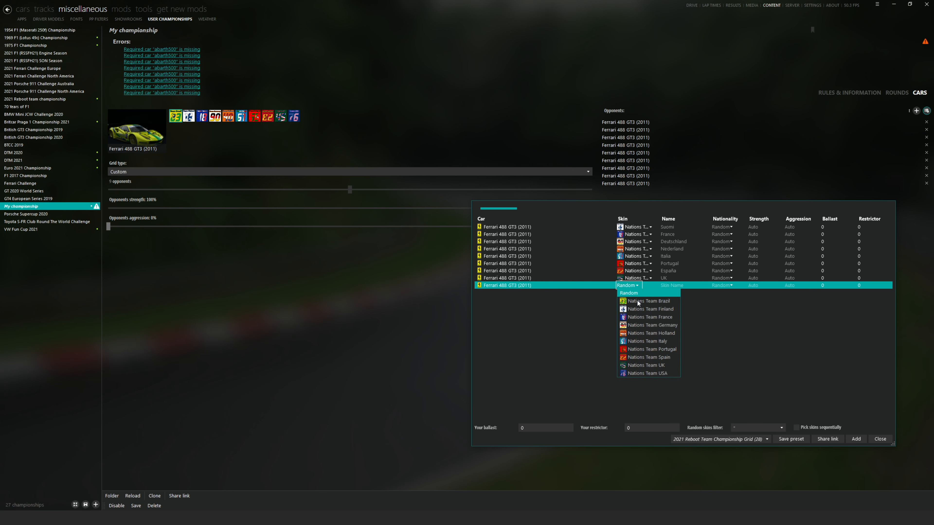
click(652, 374)
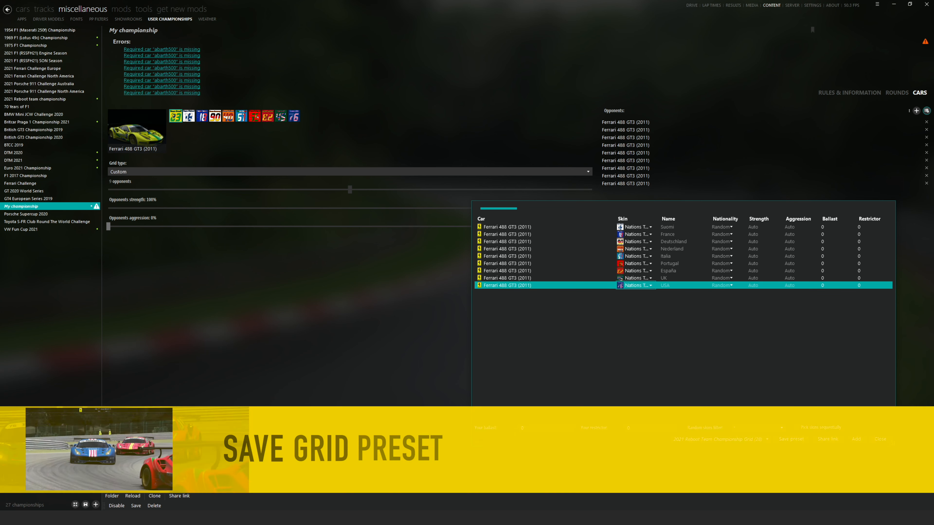
Save the opponent grid as the preset "2021 Nations Cup Grid (10)" and close the grid table
click(788, 450)
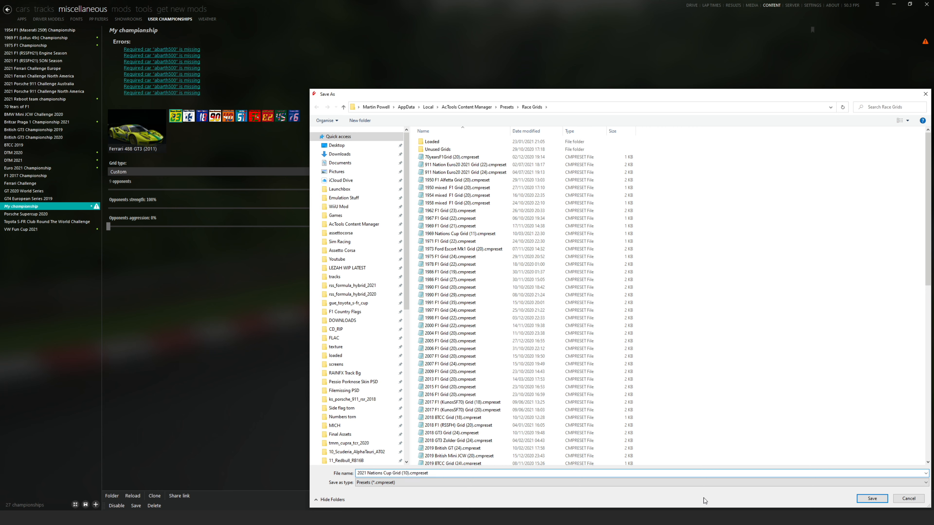
click(872, 499)
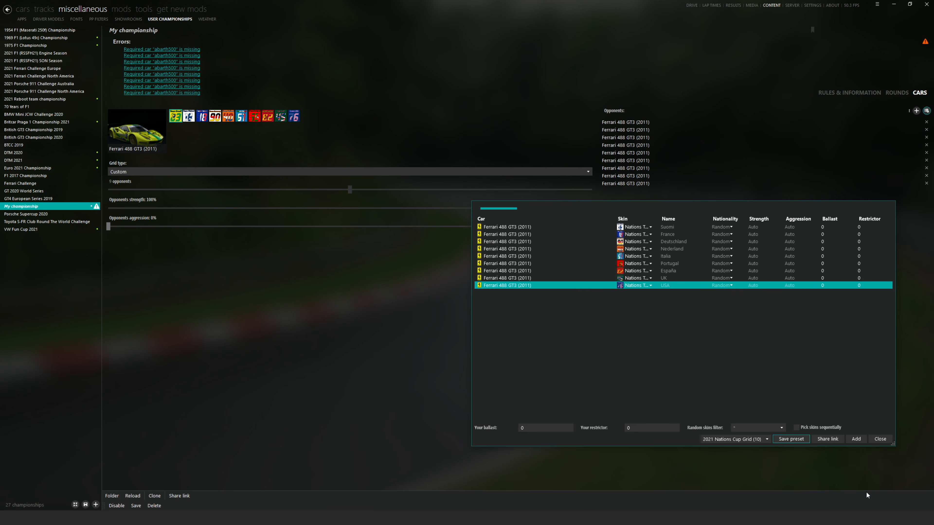
click(880, 439)
Swap the opponent grid for the saved preset "2019 BTCC Grid (24)"
click(302, 172)
click(445, 179)
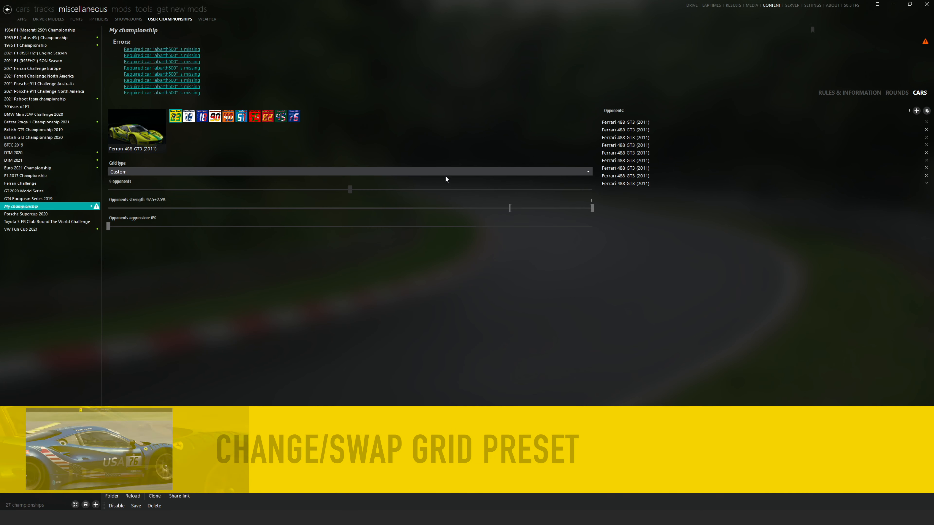
click(433, 172)
mouse_move(406, 202)
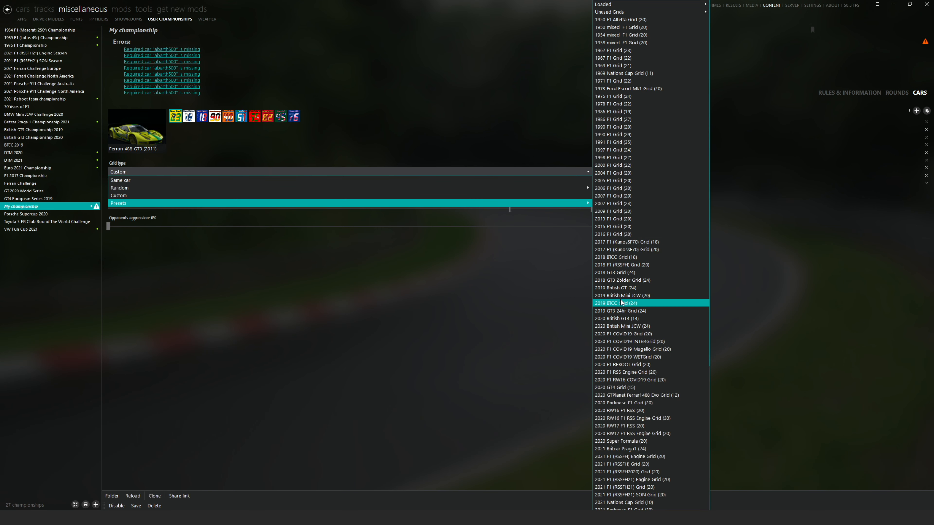
click(626, 303)
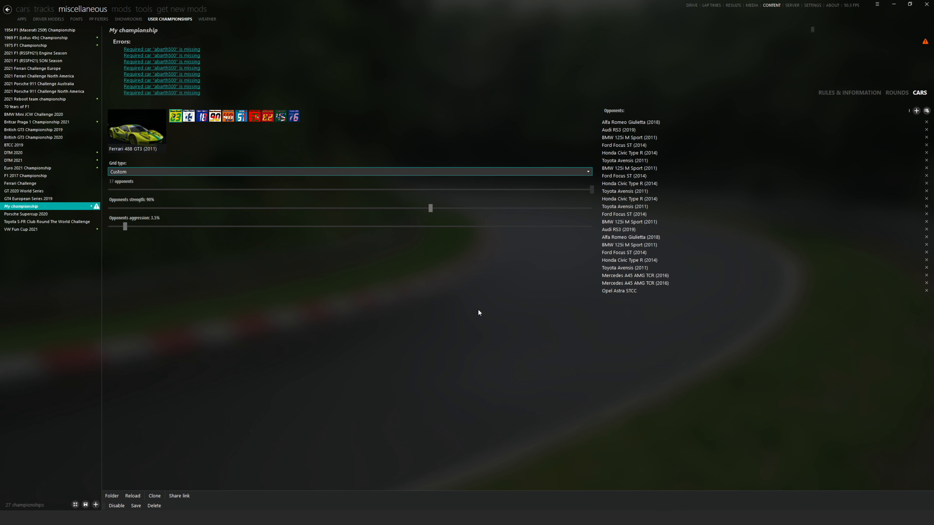
Apply the "2021 Nations Cup Grid (10)" preset to the opponents, and save and reload the championship
click(283, 172)
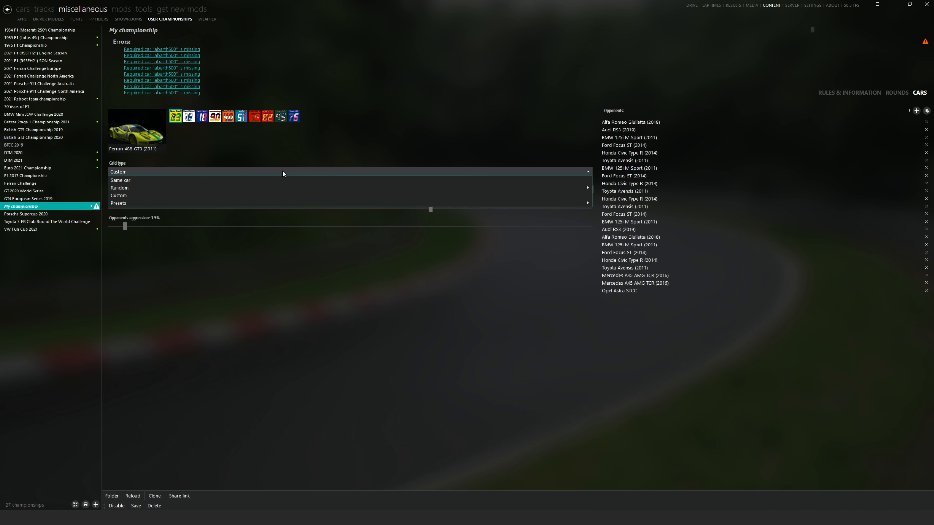
mouse_move(282, 203)
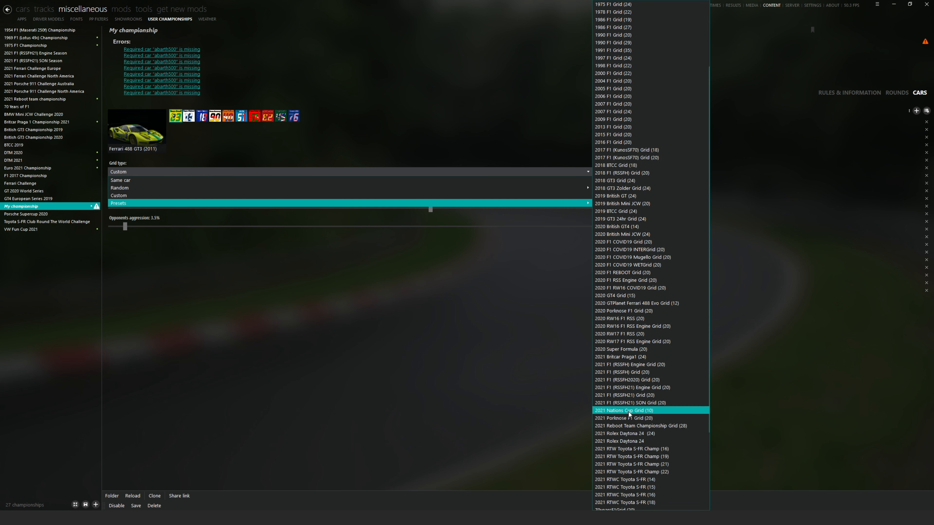
click(629, 411)
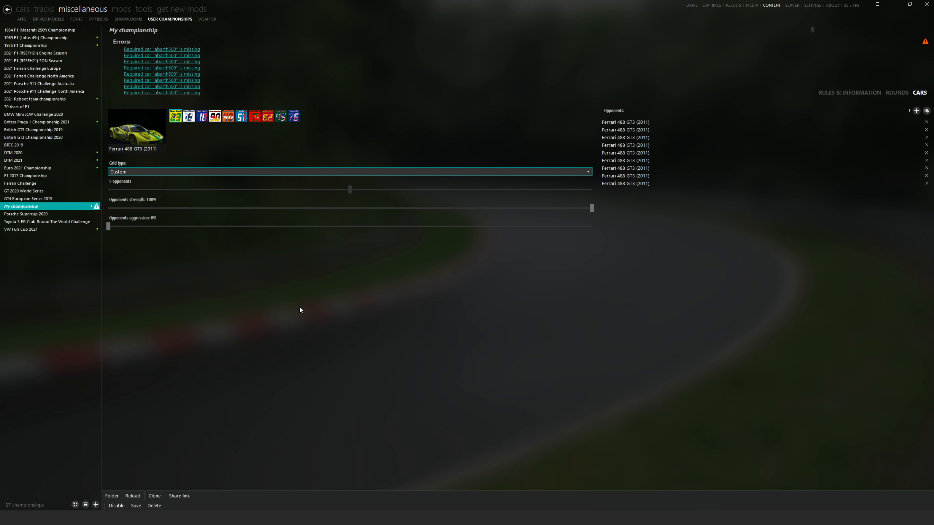
click(135, 506)
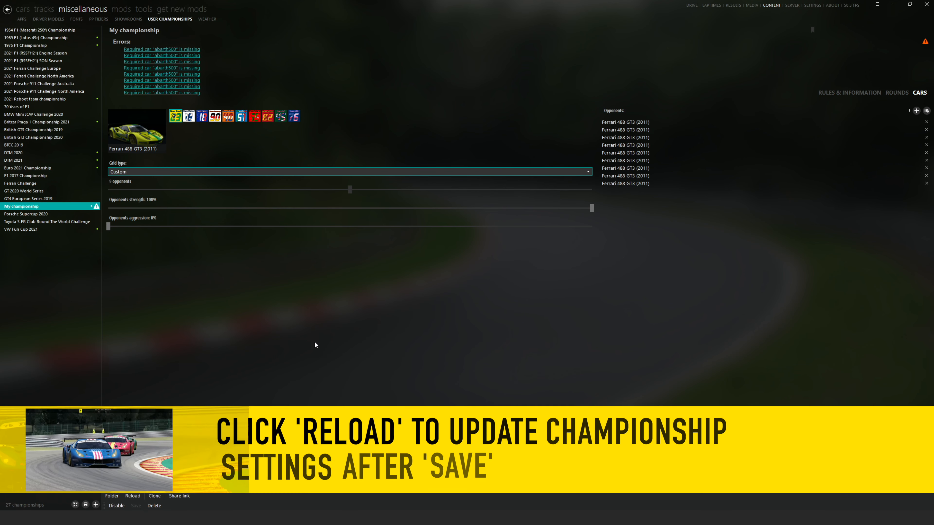
click(129, 498)
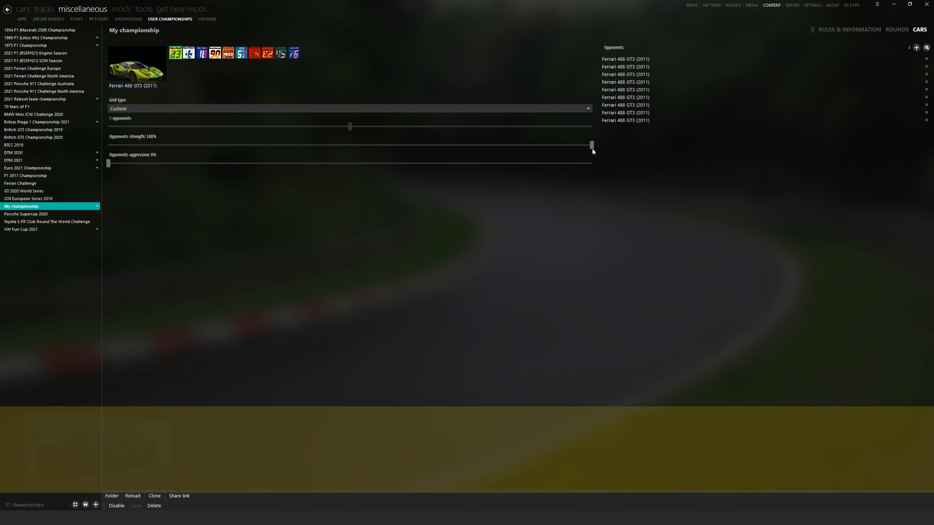
Set the opponents' strength to 95% and save the championship
drag(592, 145, 569, 146)
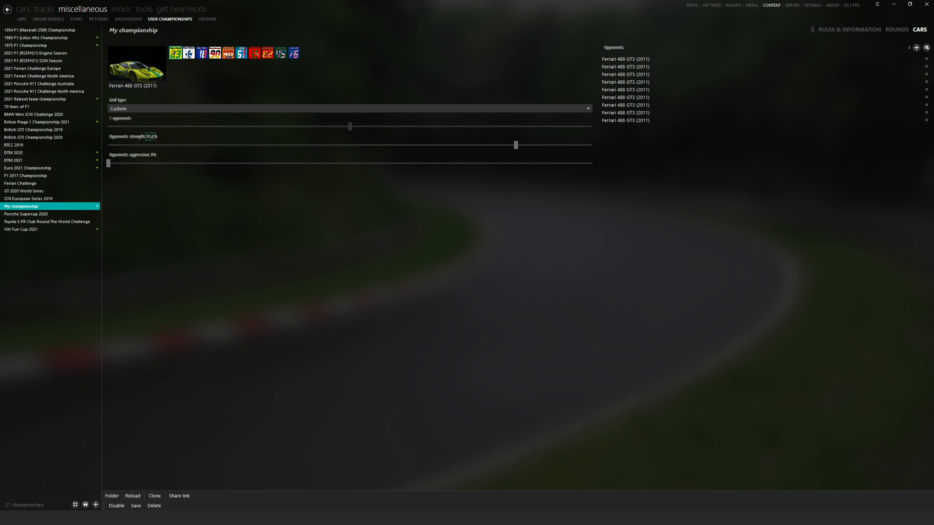
text(0)
key(Return)
click(136, 506)
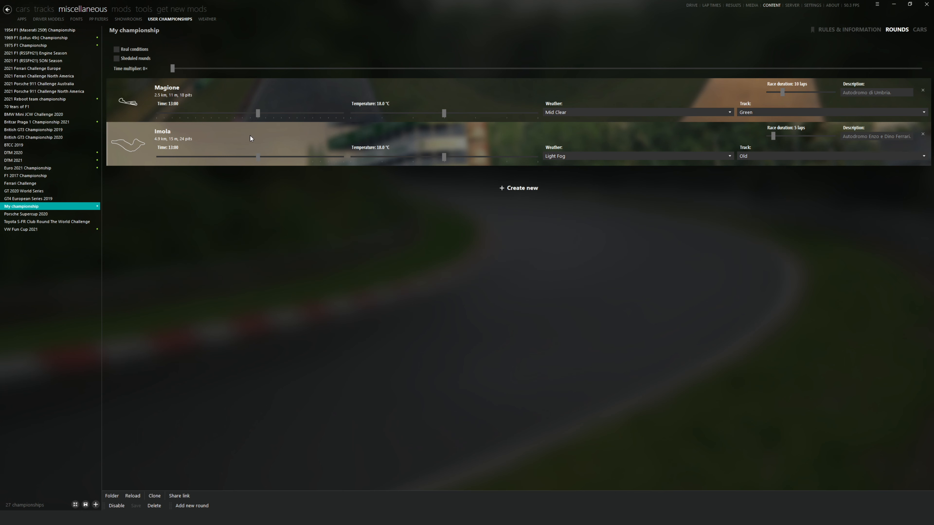
Remove the second round, Imola, and change the track of the remaining Magione round to Imola
click(923, 134)
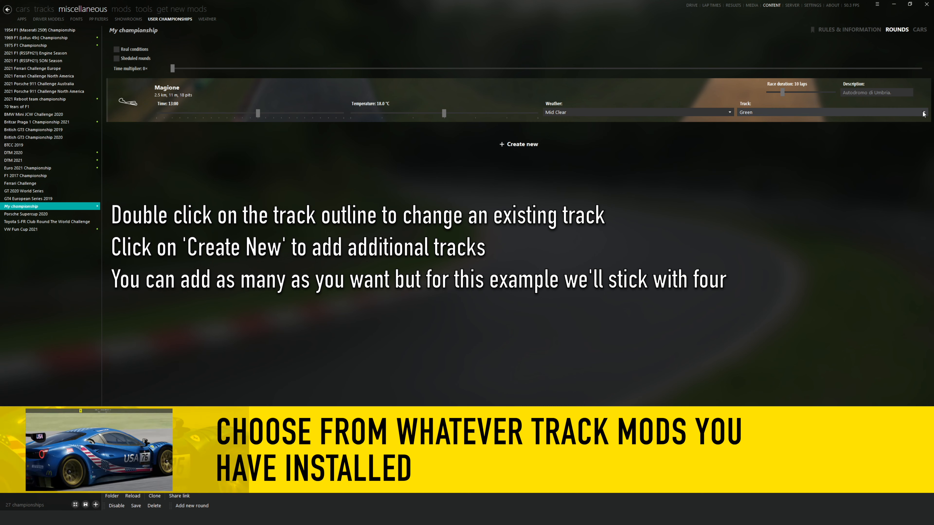
click(135, 101)
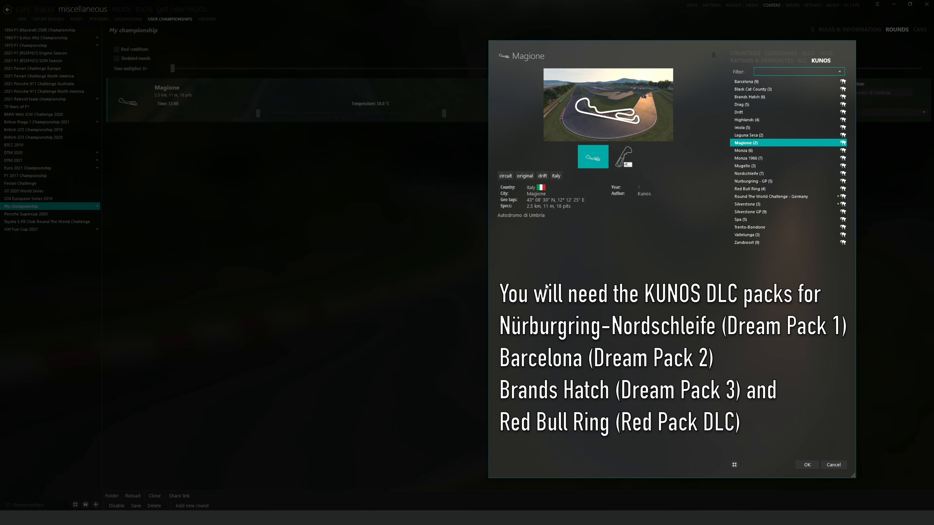
click(786, 58)
click(754, 78)
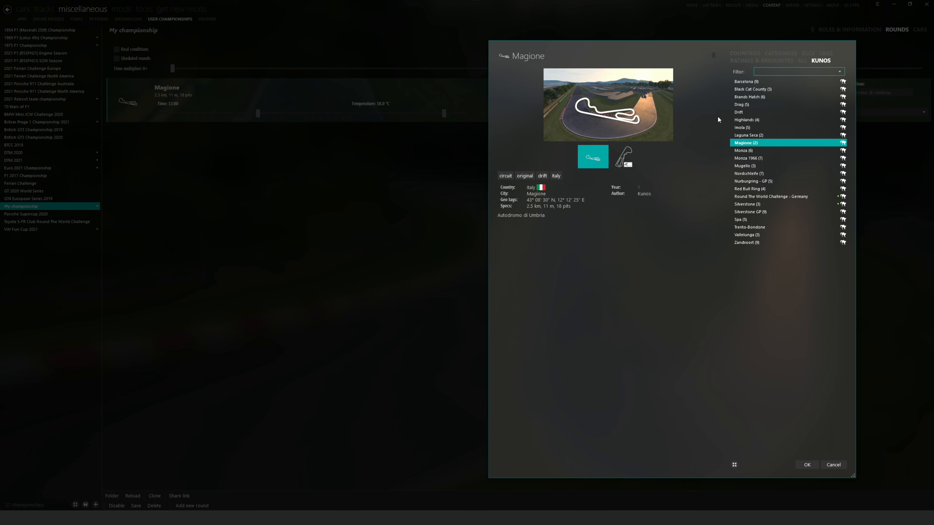
click(739, 97)
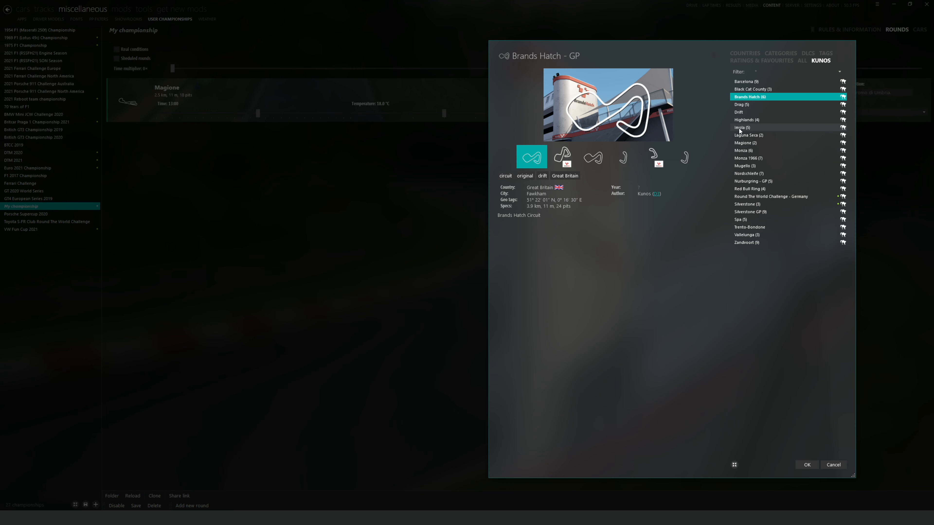
click(739, 128)
click(807, 465)
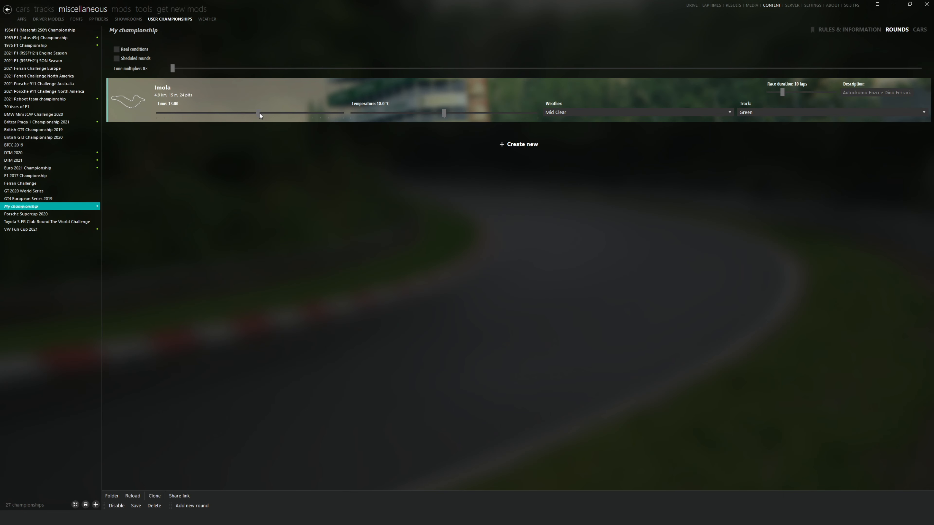
Set the Imola round to a 13:30 start, 20 °C, Mid Clouds weather, Fast track and 5 laps
drag(259, 113, 262, 113)
drag(443, 112, 453, 112)
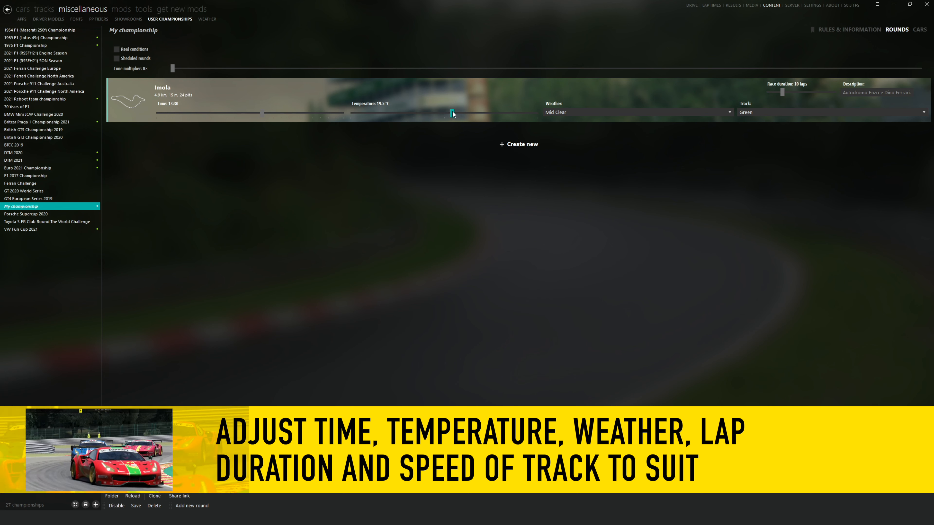
click(720, 113)
mouse_move(612, 127)
click(759, 168)
click(758, 114)
click(752, 152)
mouse_move(783, 92)
mouse_down()
mouse_move(795, 93)
mouse_move(774, 93)
mouse_up()
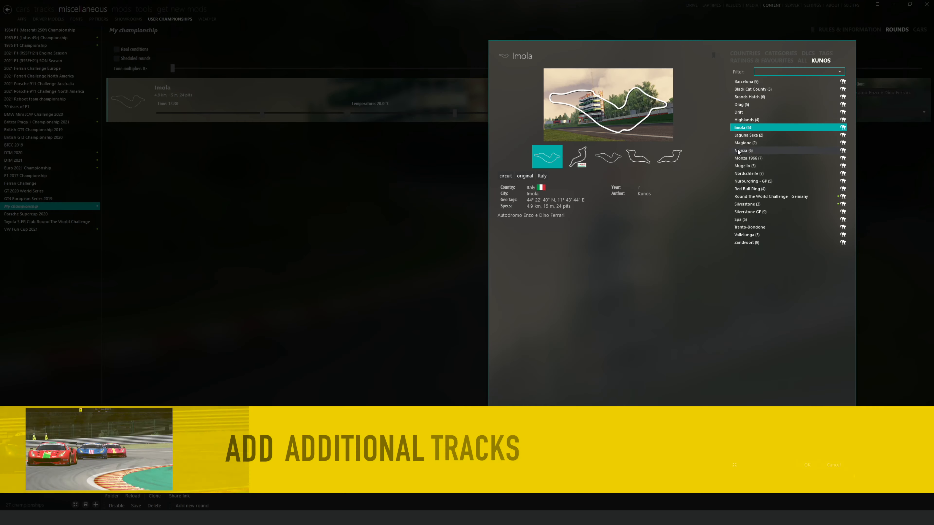
Add a Silverstone GP round with 5 laps, 20 °C and a 13:30 start, and save the championship
double_click(747, 212)
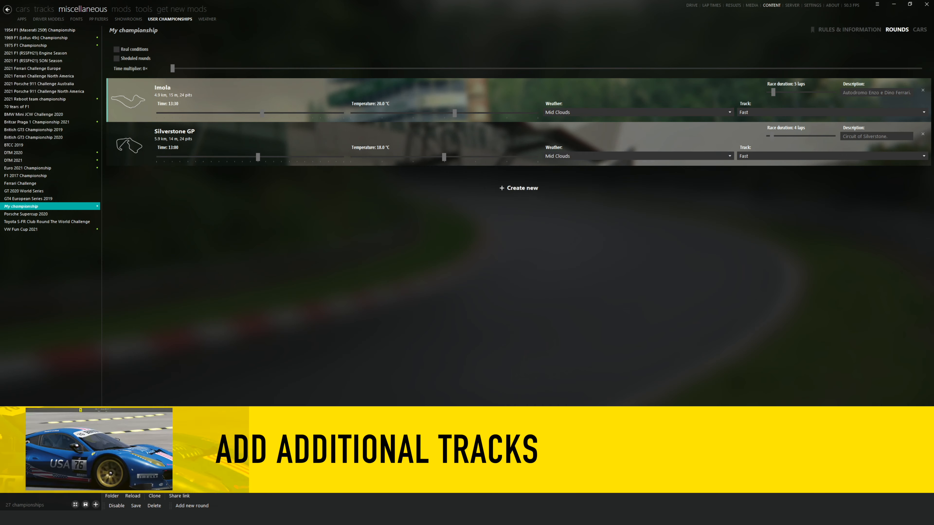
drag(771, 136, 773, 137)
drag(444, 157, 455, 158)
drag(258, 157, 262, 157)
click(136, 506)
Add a Zandvoort round with 5 laps at 20 °C, and a Spa round after it
click(518, 188)
double_click(743, 244)
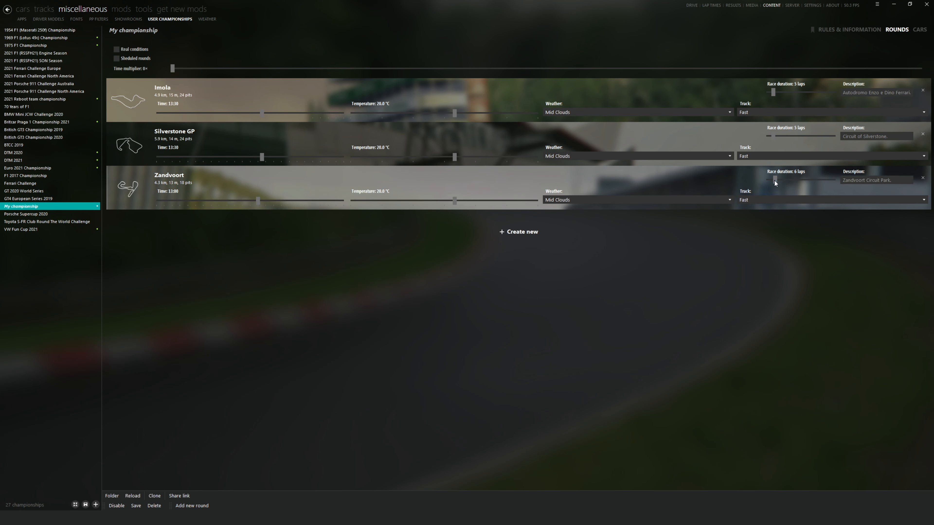
click(168, 507)
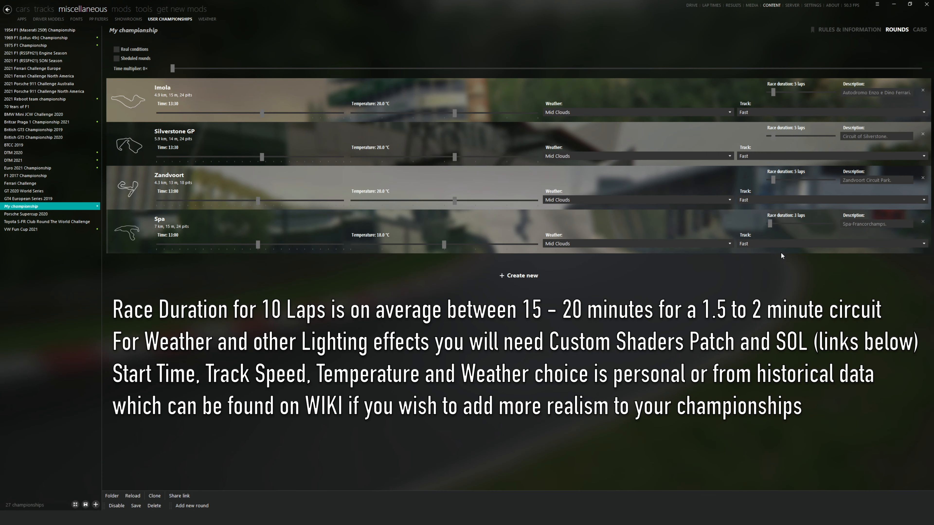
Set the Spa round to 5 laps, 25.5 °C, a 14:24 start and the Optimum track state
drag(770, 224, 773, 225)
click(767, 244)
click(761, 290)
drag(259, 245, 270, 244)
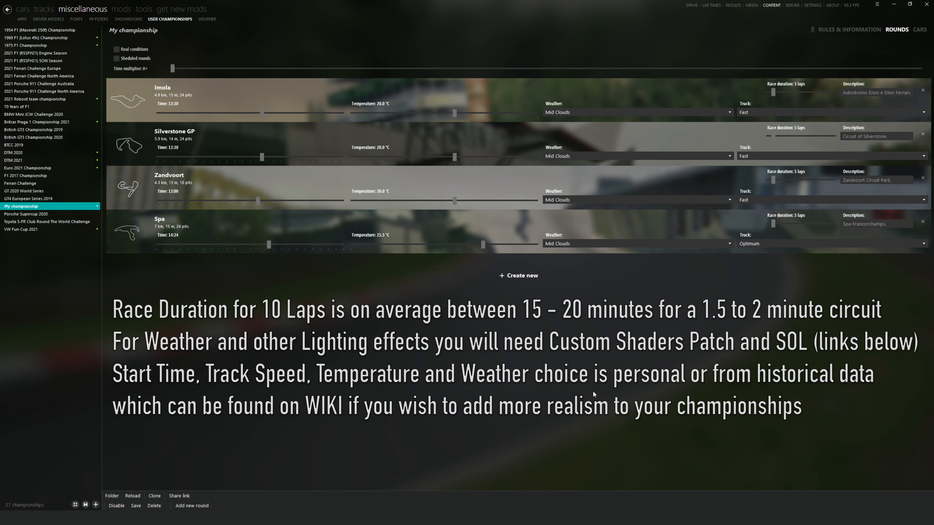
Reorder the rounds so Spa is first and Imola last, and save and reload the championship
drag(196, 235, 198, 105)
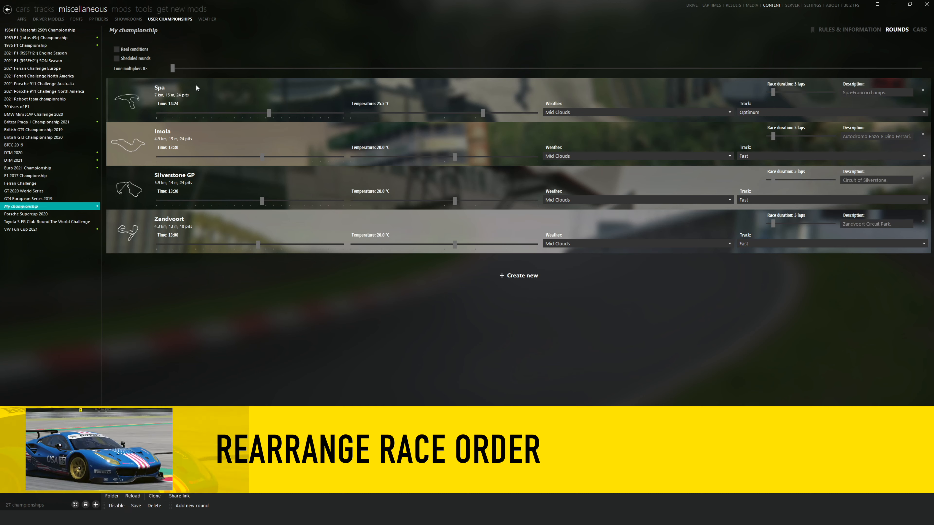
drag(193, 136, 194, 255)
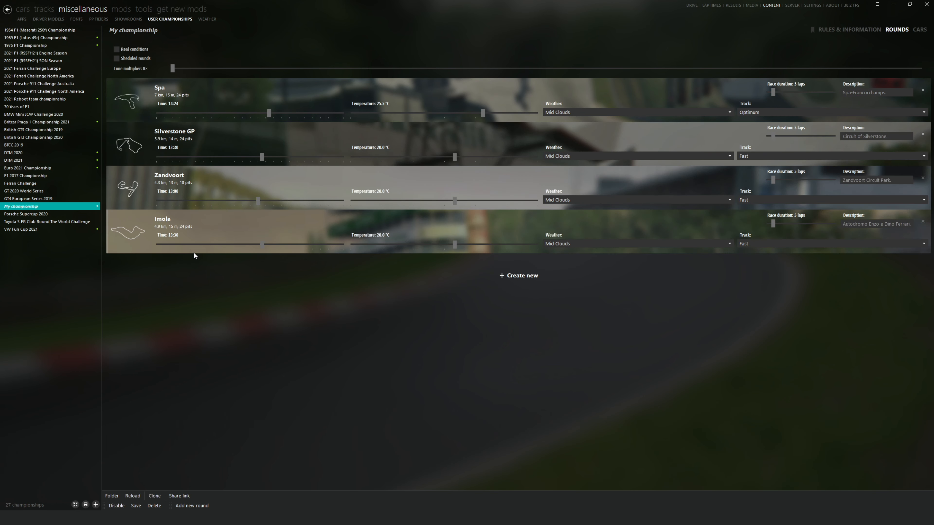
click(137, 506)
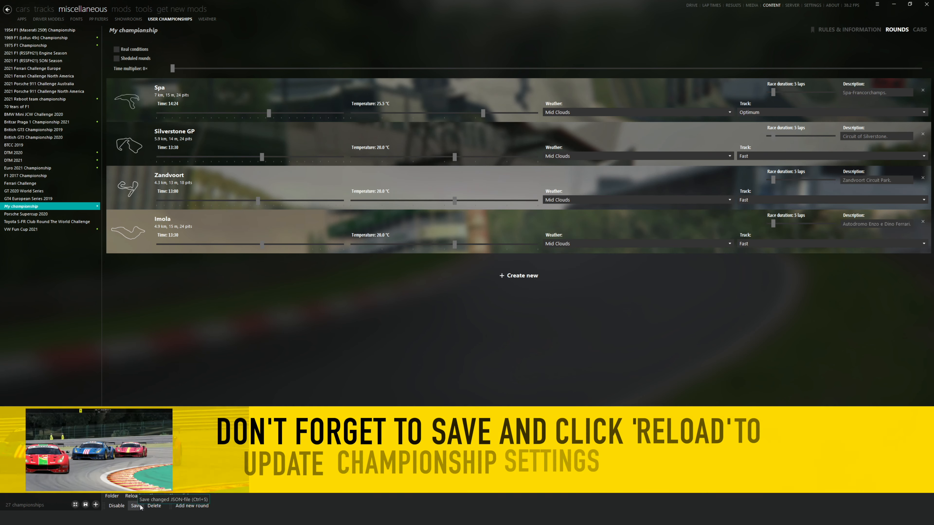
click(132, 496)
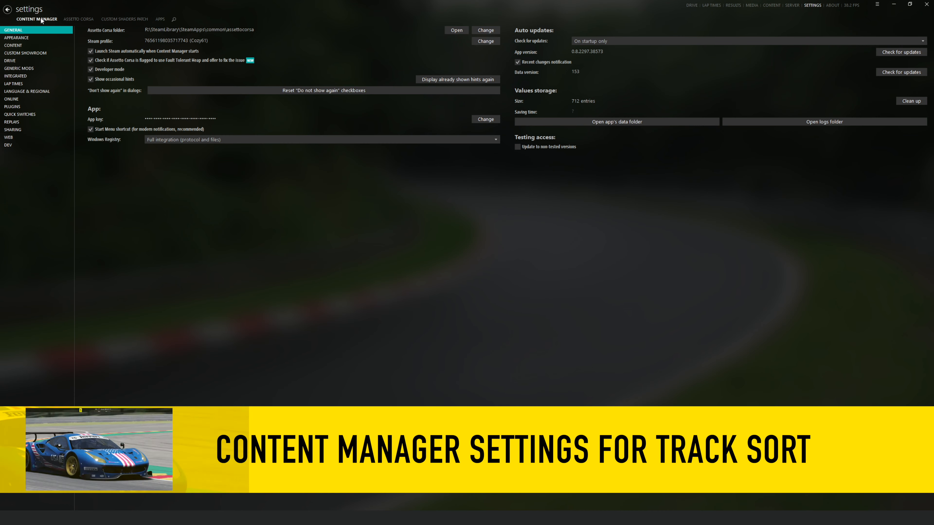
Open the Content section of the Content Manager settings to examine the track sorting options
click(25, 40)
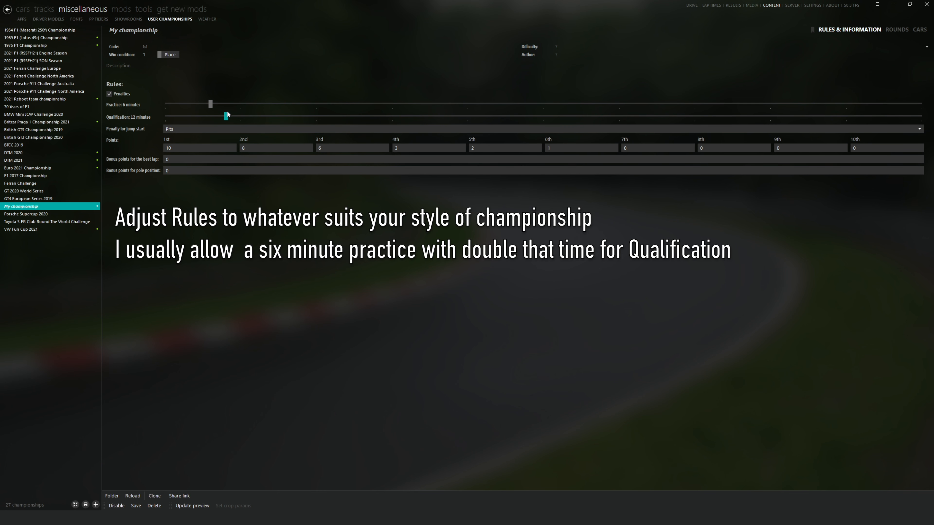
Set the best-lap and pole-position bonuses to 1 point each and the win condition to 21 points, and save
double_click(168, 159)
text(1)
click(232, 232)
double_click(175, 170)
text(1)
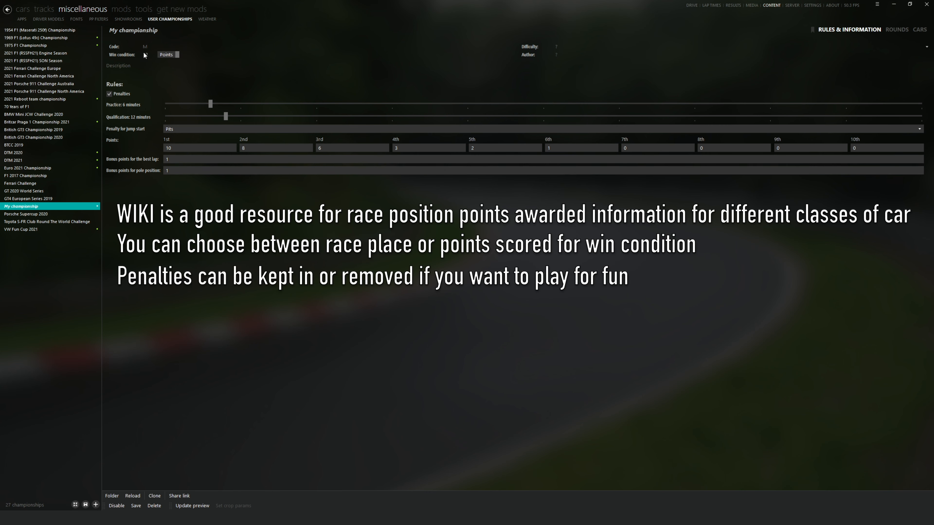
key(ctrl+s)
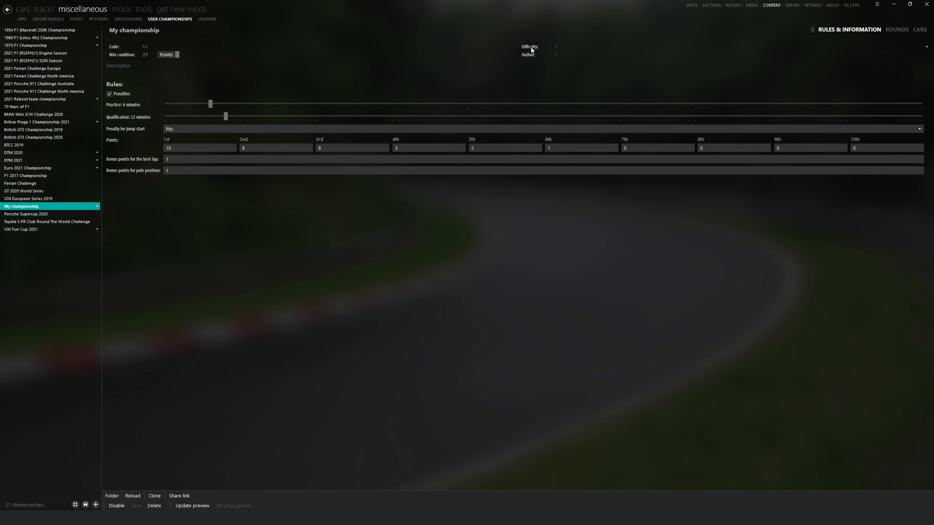
Set the championship's difficulty to Easy and fill in the author's handle with version 1.0
click(556, 47)
click(561, 65)
click(561, 54)
click(698, 65)
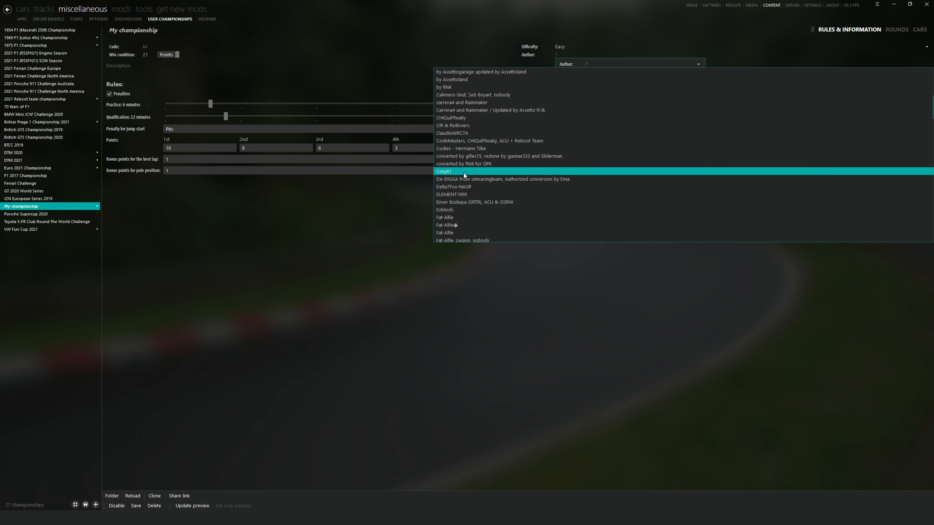
click(464, 175)
click(592, 78)
text(1.0)
click(709, 238)
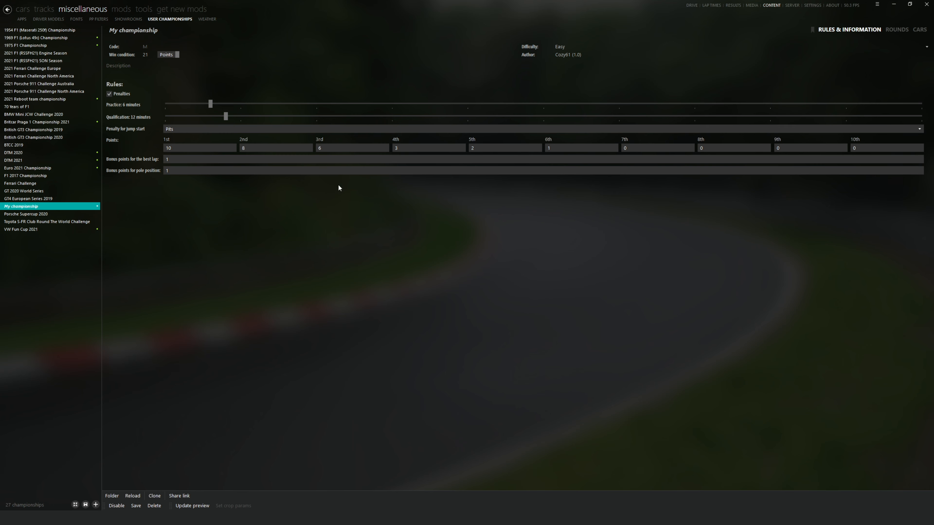
Set the jump start penalty to Disabled, and save and reload the championship
click(191, 128)
click(180, 139)
click(136, 506)
click(132, 496)
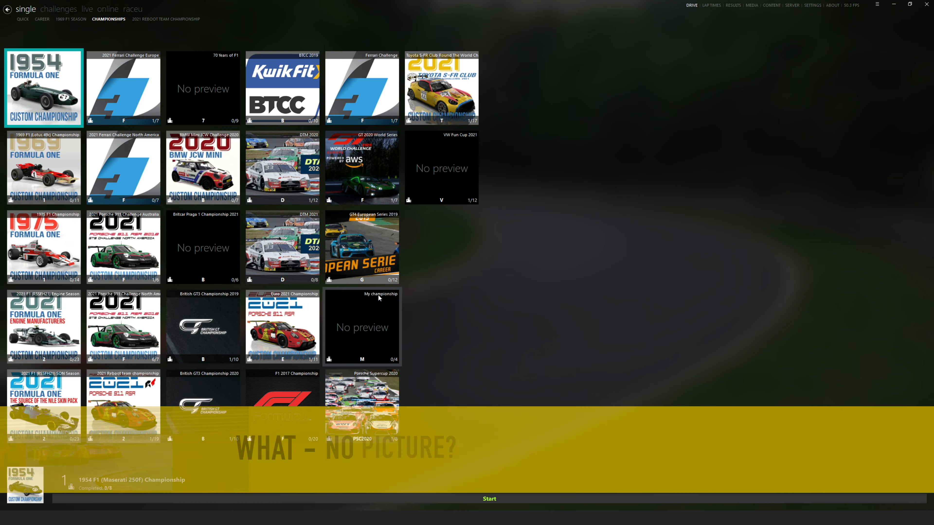
Check My championship's preview among the drivable championships and return to its rules and information
click(375, 313)
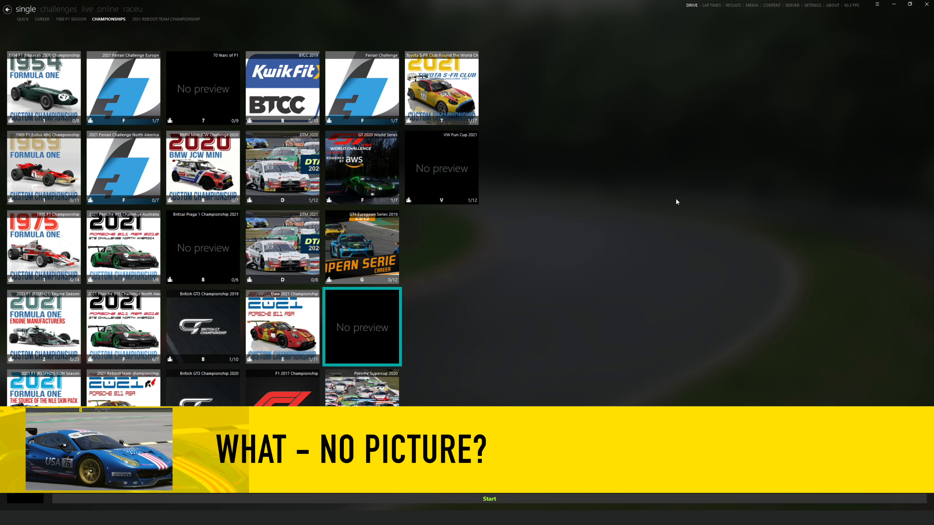
click(771, 5)
click(832, 30)
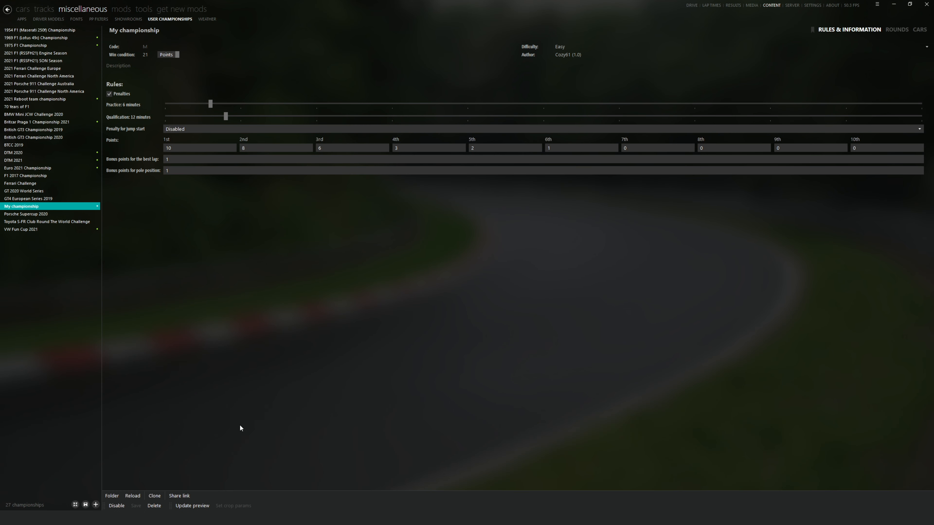
Add an image of the yellow Ferrari as the championship preview and crop it around the car
click(191, 506)
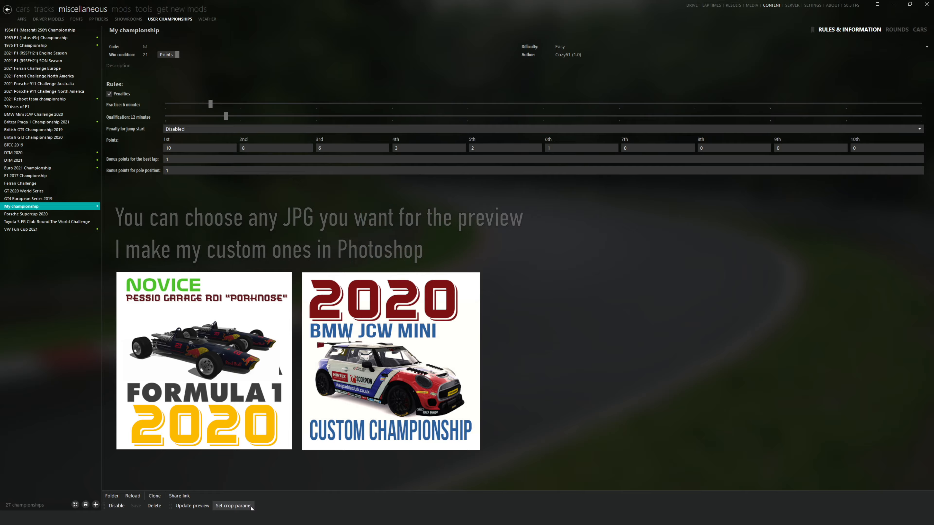
click(233, 506)
drag(496, 280, 521, 281)
click(542, 360)
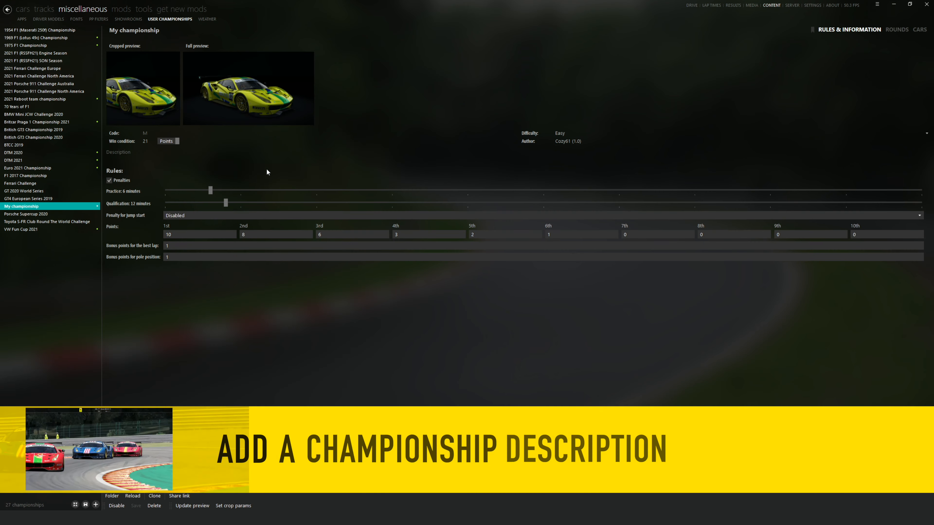
Enter the description "This is my championship there are many like it but this is mine - Enjoy" and save the championship
click(146, 152)
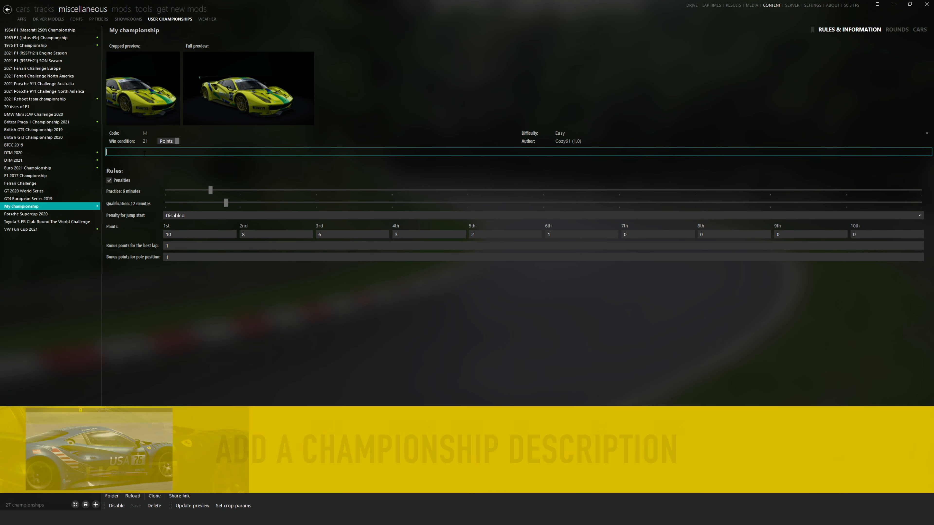
text(This is my championship ther)
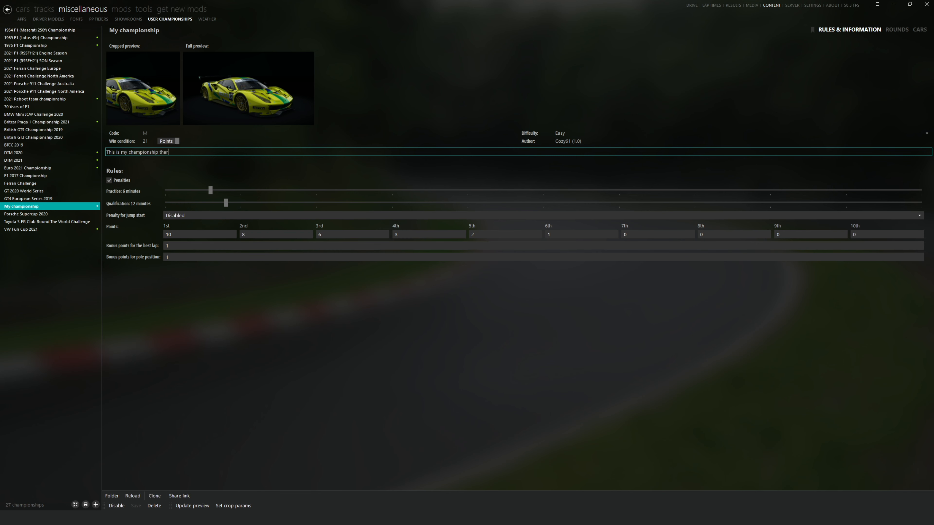
text(t but this is mine)
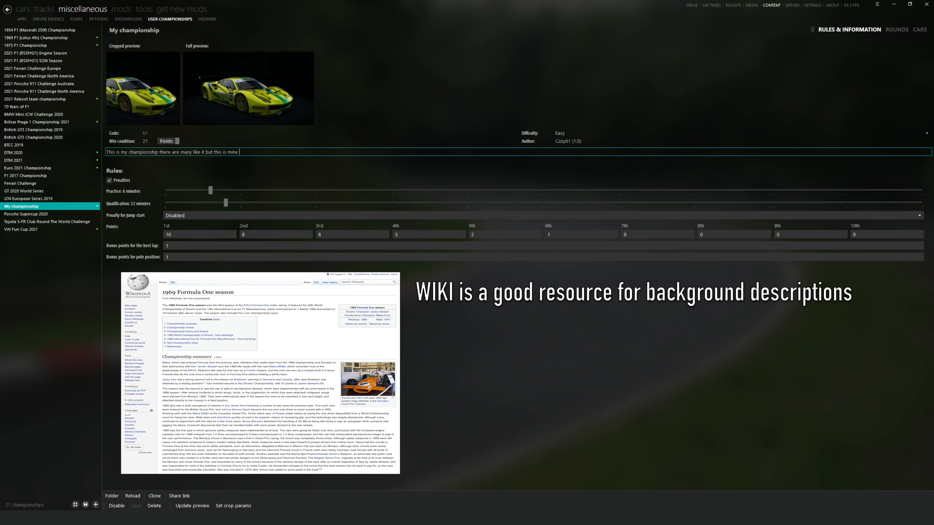
text(njoy)
click(337, 354)
click(135, 506)
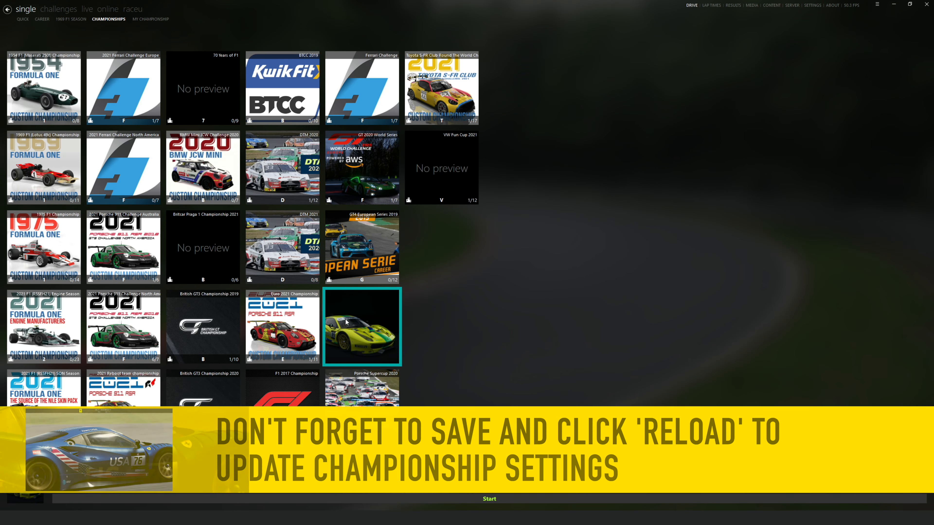
Open My championship for driving and view its description and full preview image
click(345, 319)
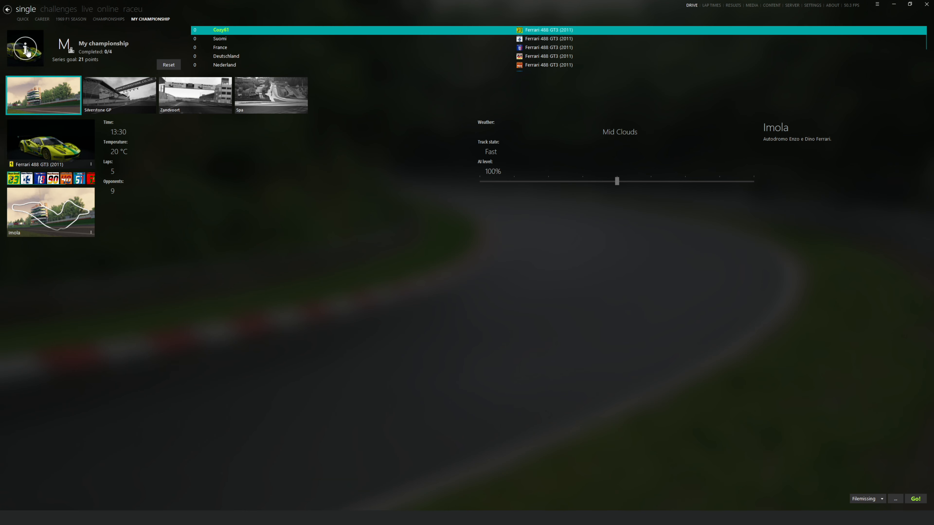
click(26, 50)
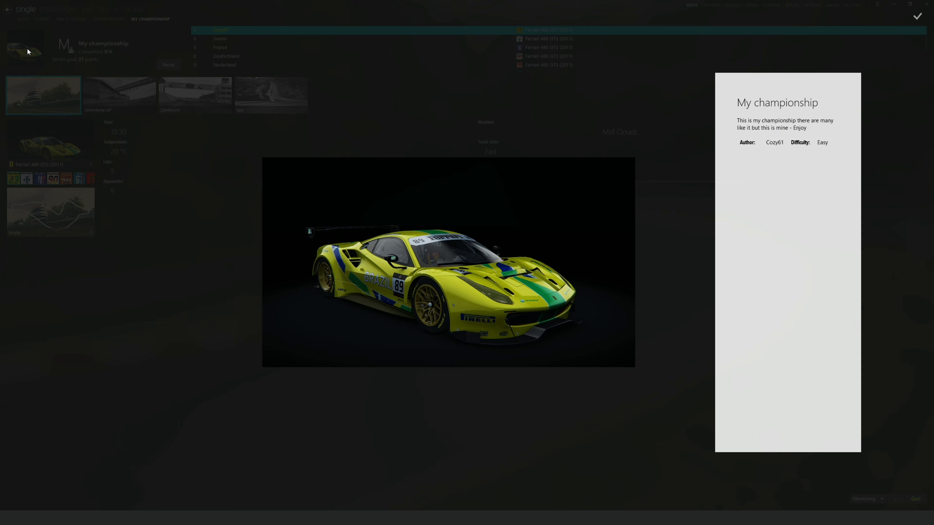
click(27, 47)
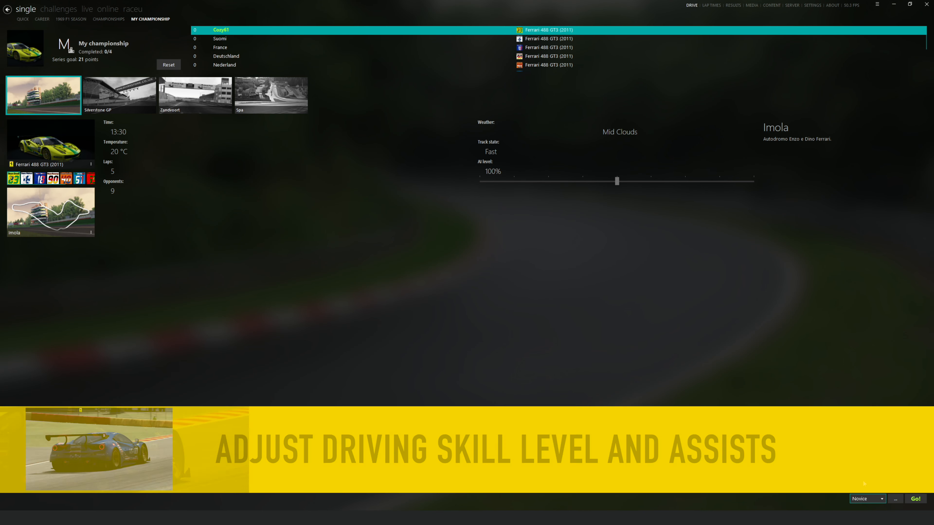
Use the Novice driving assist preset and examine its assist settings and the preset choices
click(896, 499)
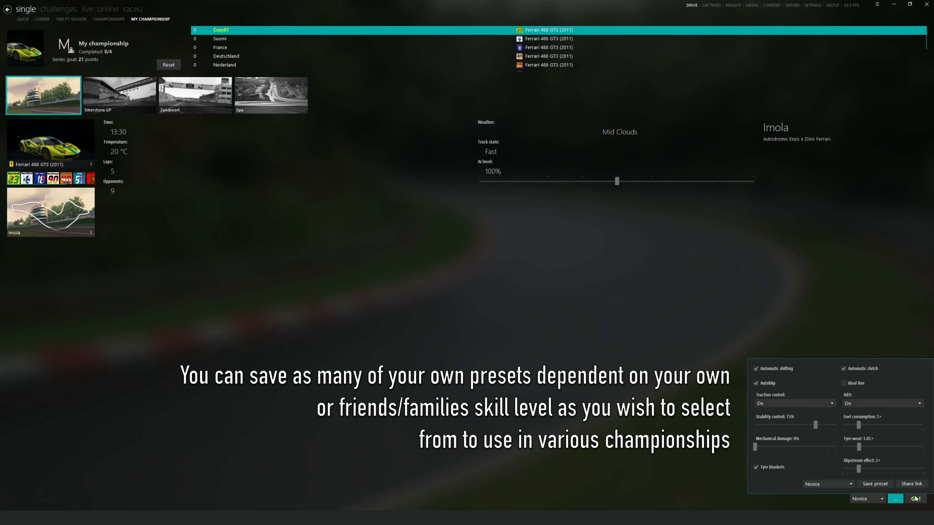
click(870, 499)
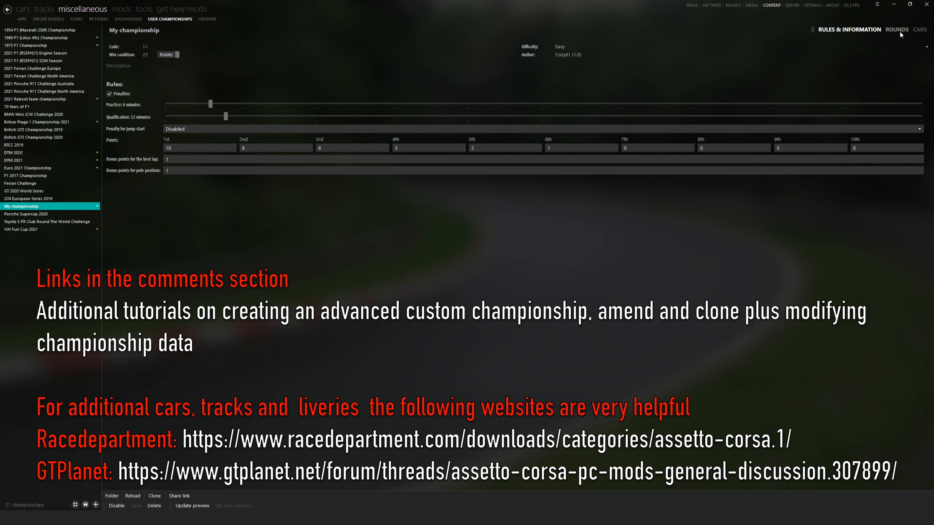
Review the rounds and cars of My championship in the user championship editor
click(897, 30)
click(920, 31)
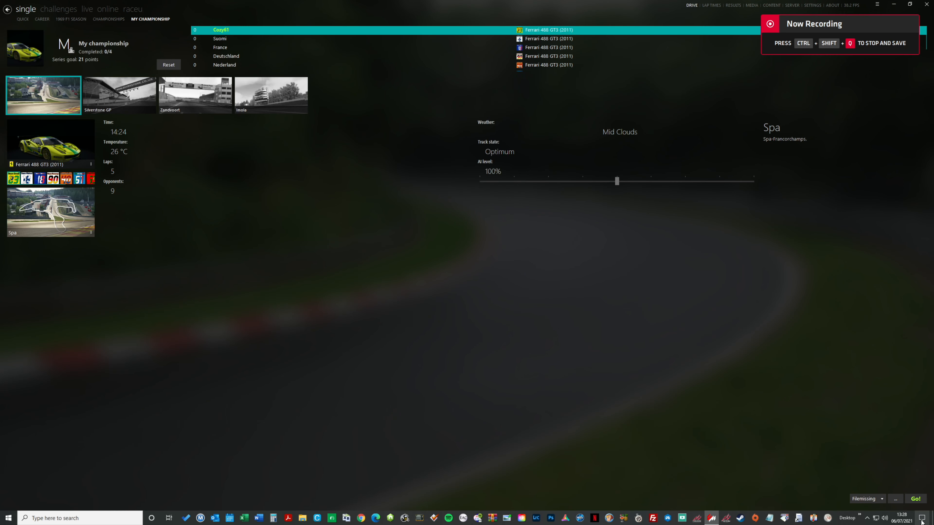
Launch the championship's Spa round and skip the practice and qualifying sessions to start the race
click(916, 499)
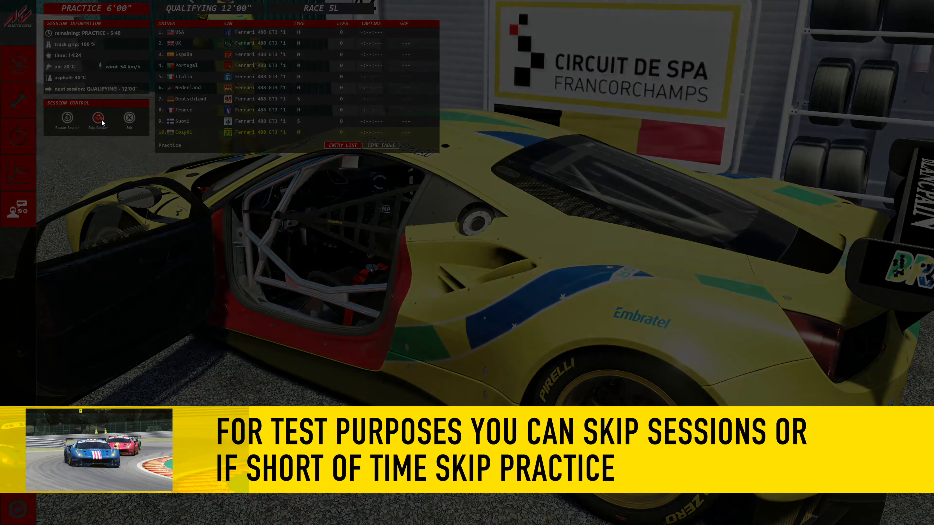
click(99, 118)
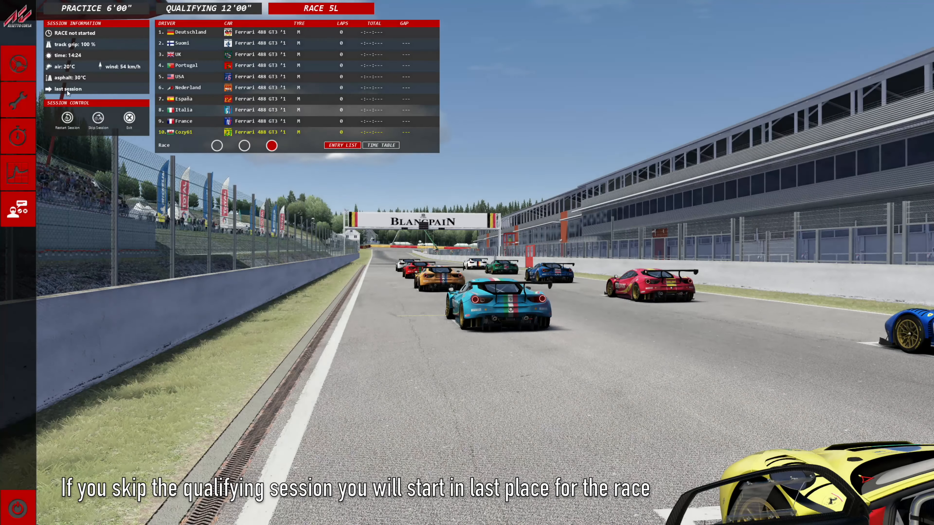
click(21, 65)
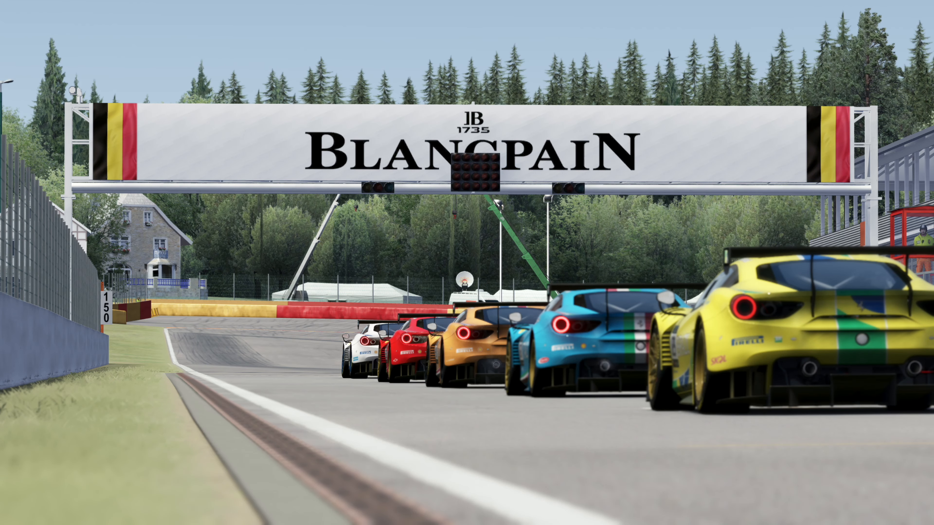